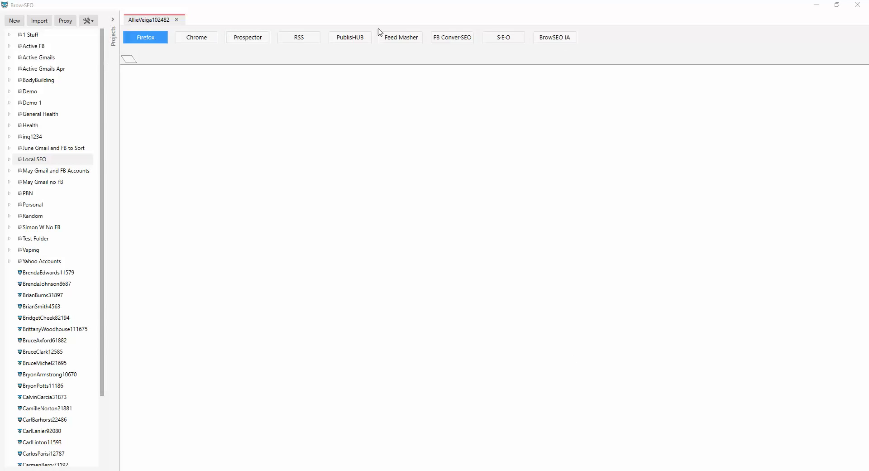
# - Open the Daily Mail article about the Arnold Classic from the Bodybuilding RSS feed in the built-in browser
pyautogui.click(300, 41)
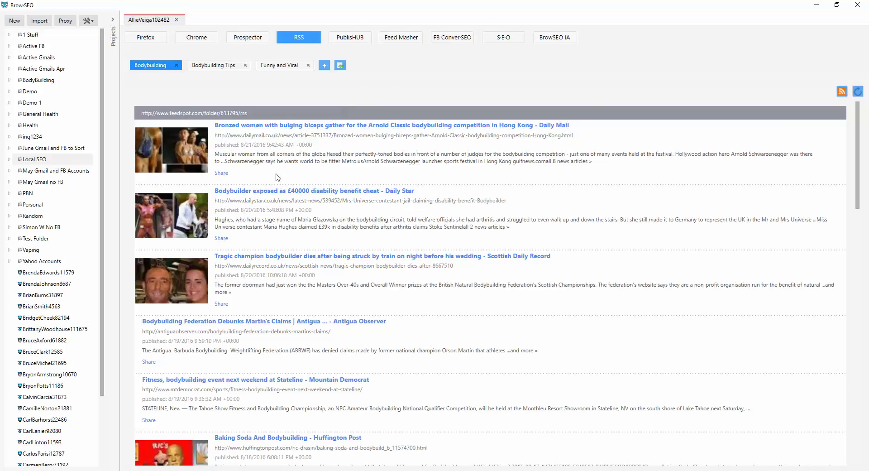
pyautogui.click(221, 173)
pyautogui.rightClick(247, 142)
pyautogui.click(275, 141)
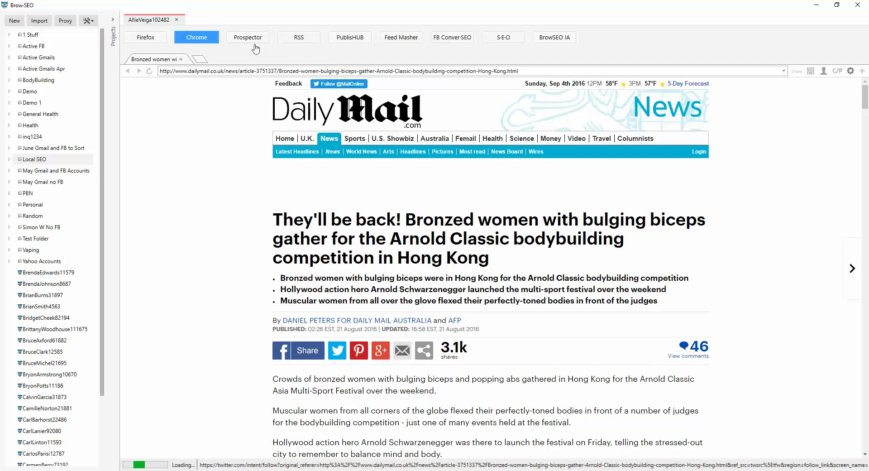
# - Check the article's entry in the RSS feed again and skim the opened Daily Mail page
pyautogui.click(300, 40)
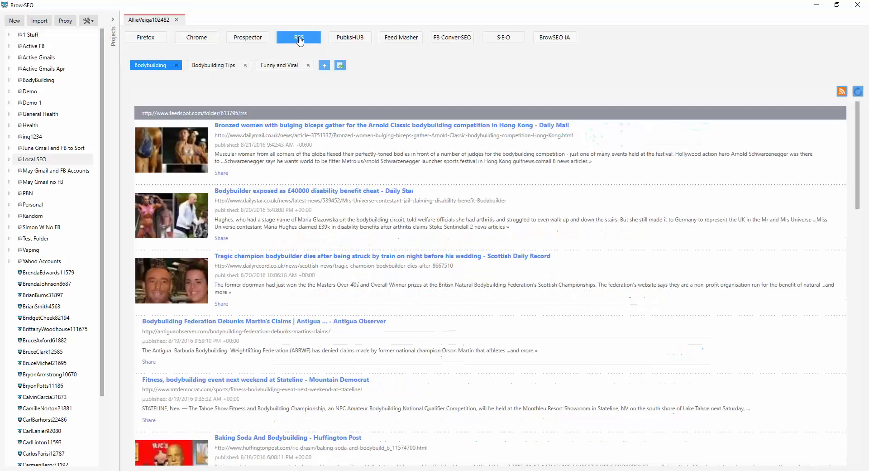
pyautogui.rightClick(262, 149)
pyautogui.click(203, 42)
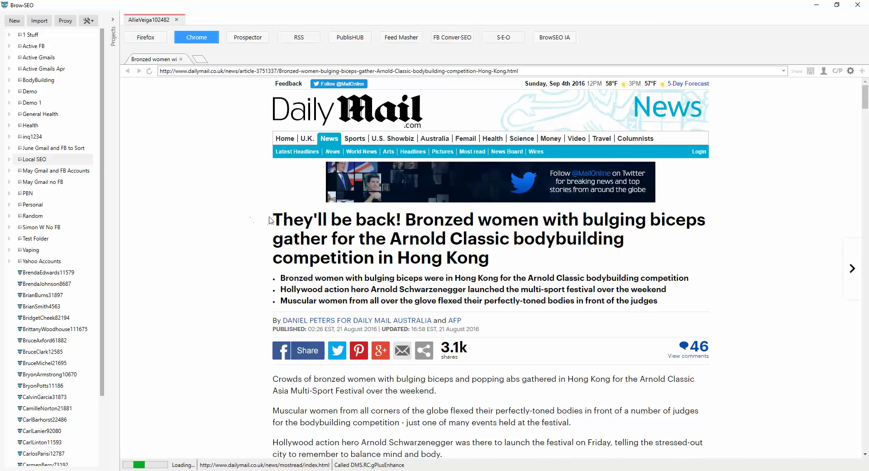
pyautogui.scroll(-3, 271, 221)
pyautogui.scroll(2, 270, 221)
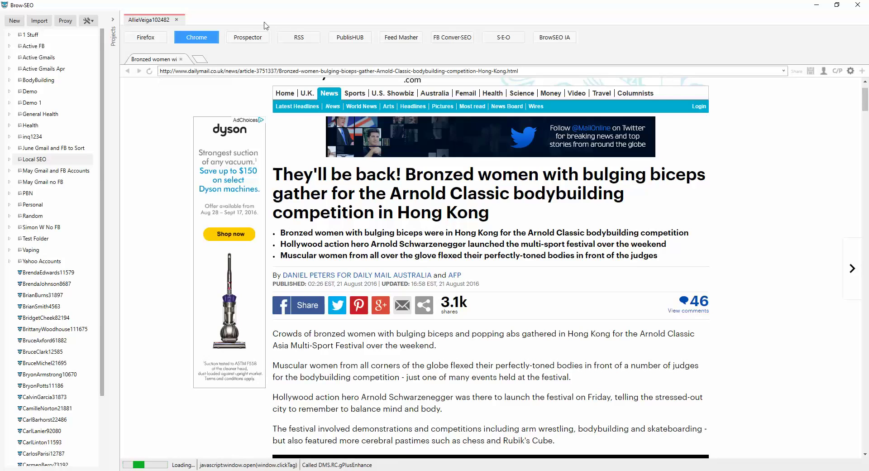
# - Curate the Daily Mail Arnold Classic article from the Bodybuilding RSS feed into a new post
pyautogui.click(299, 40)
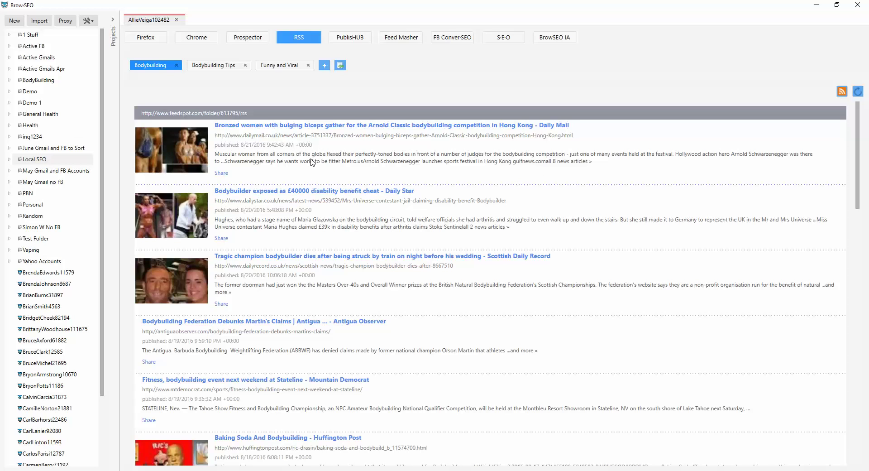
pyautogui.rightClick(312, 145)
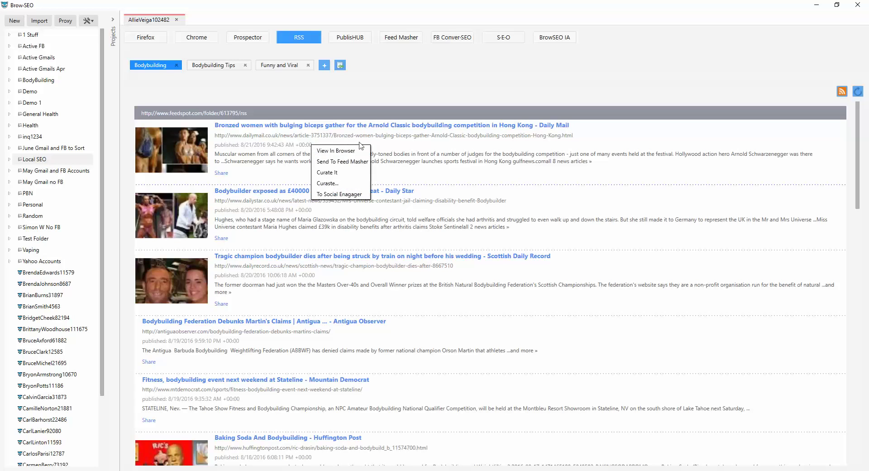
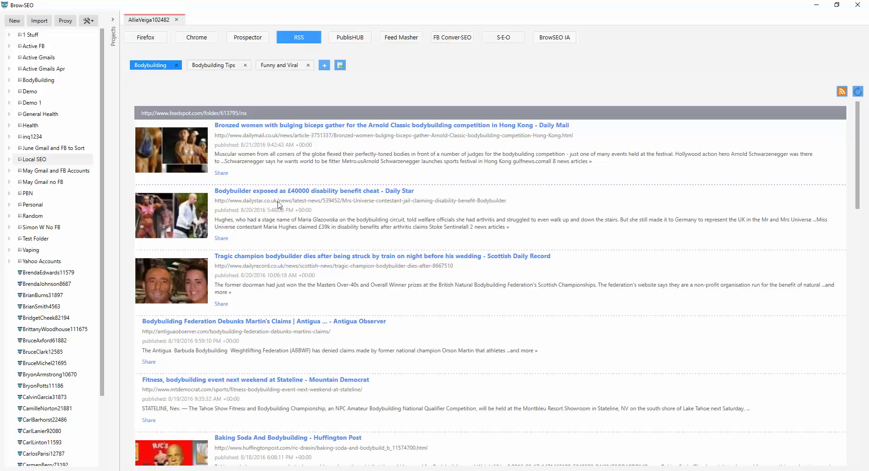
pyautogui.rightClick(278, 144)
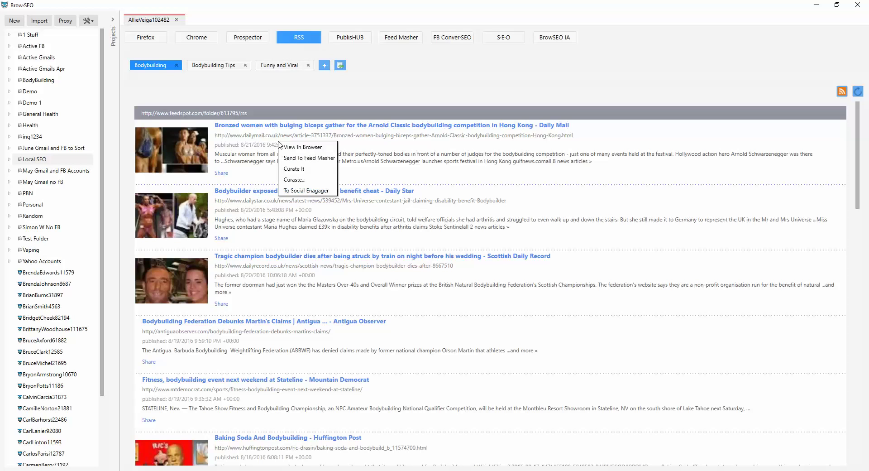
pyautogui.click(286, 168)
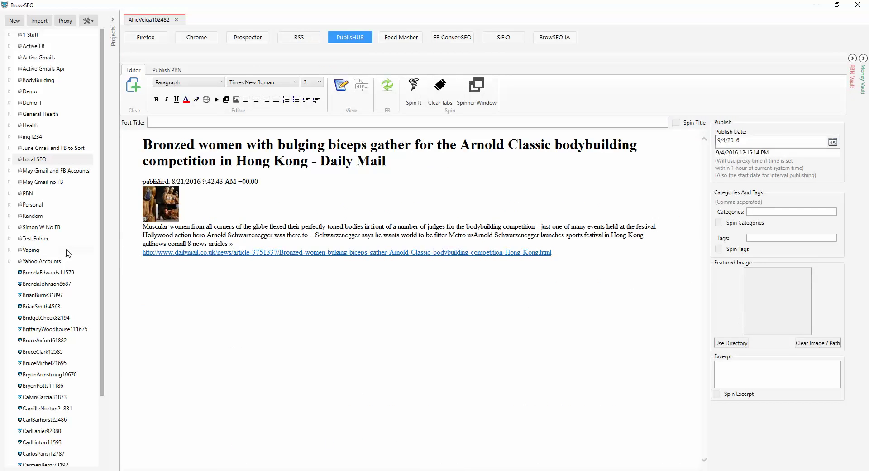
# - Try to add blank lines above the curated article's heading in the visual editor after checking its HTML source
pyautogui.click(365, 92)
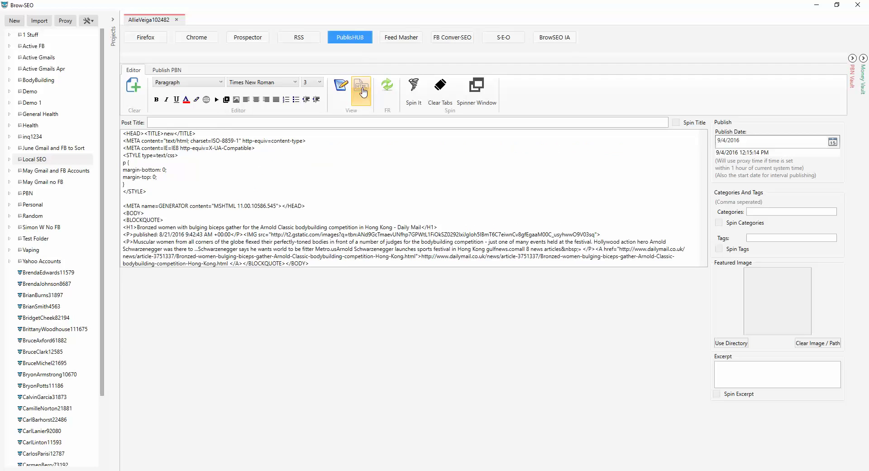
pyautogui.hotkey('ctrl', 'a')
pyautogui.click(140, 222)
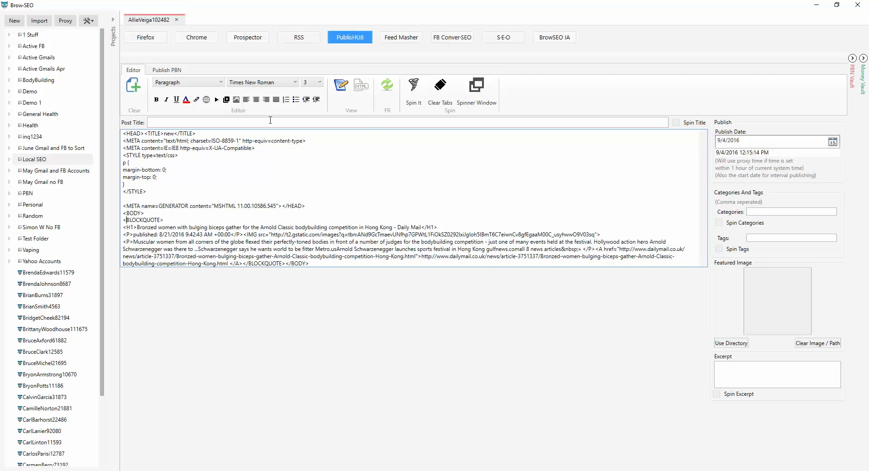
pyautogui.click(340, 85)
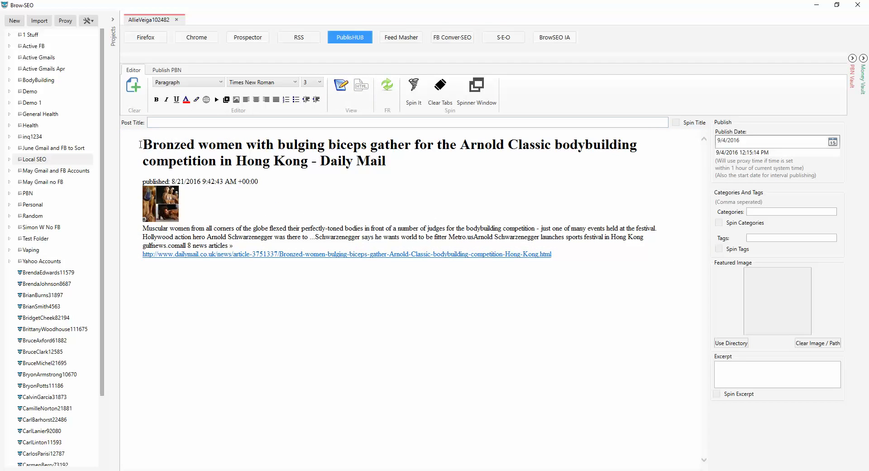
pyautogui.press('Return')
pyautogui.press('Return')
pyautogui.press('Return')
pyautogui.click(205, 152)
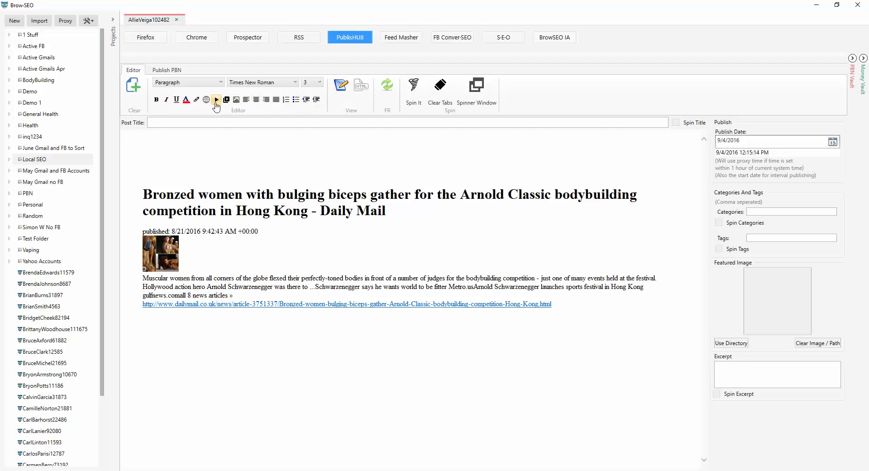
# - Delete the two empty H1 lines above the article heading in the post's HTML source
pyautogui.click(361, 86)
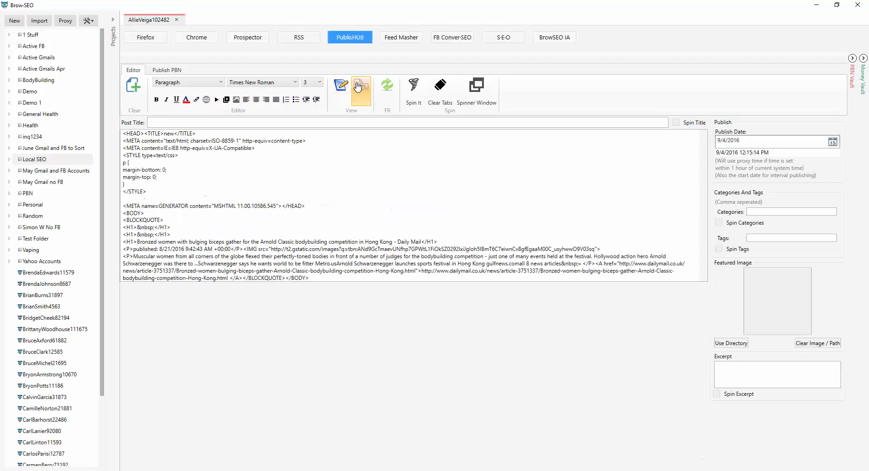
pyautogui.moveTo(174, 234); pyautogui.dragTo(116, 233)
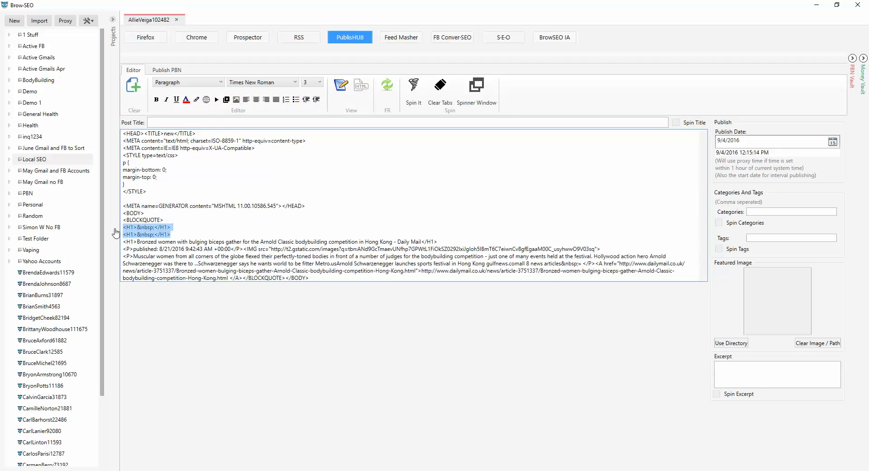
pyautogui.press('Delete')
# - Insert the intro "Its competition month and the bronzed bodies are out in force." between the BODY and BLOCKQUOTE tags
pyautogui.click(149, 213)
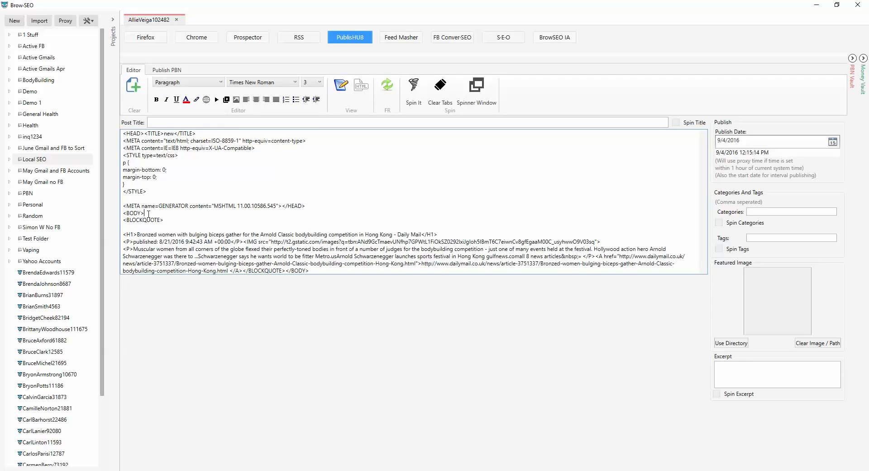
pyautogui.press('Return')
pyautogui.press('Return')
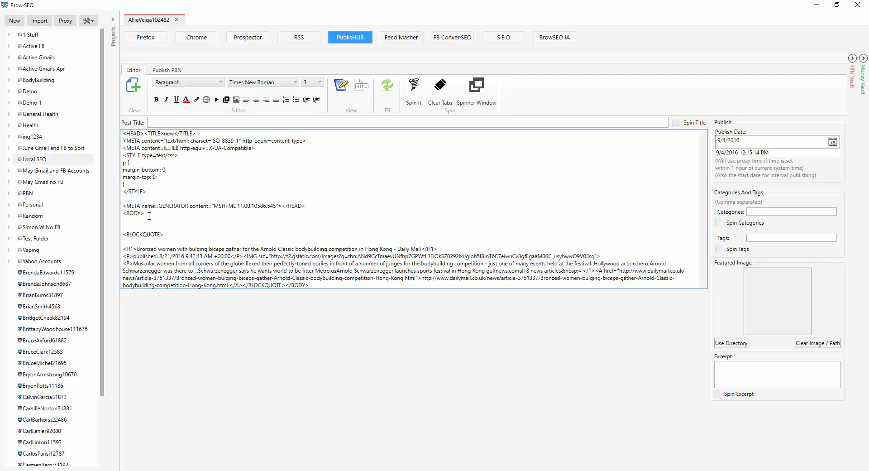
pyautogui.write('Its competition month and the bo')
pyautogui.press('BackSpace')
pyautogui.write('ronzed bodies are out')
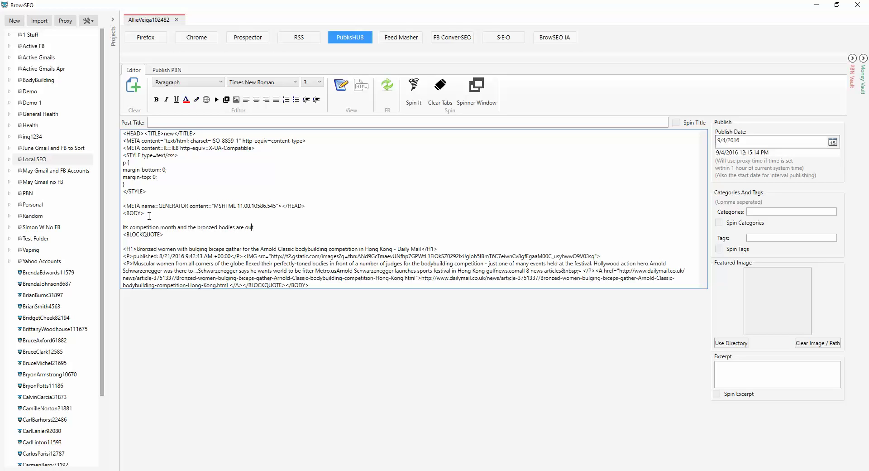
pyautogui.write(' in force.')
# - Add "Ye pretty aweseome let me kow hat you think in the coments." after the closing BLOCKQUOTE tag and return to the visual editor
pyautogui.moveTo(283, 285); pyautogui.dragTo(286, 286)
pyautogui.click(286, 285)
pyautogui.press('Return')
pyautogui.press('Return')
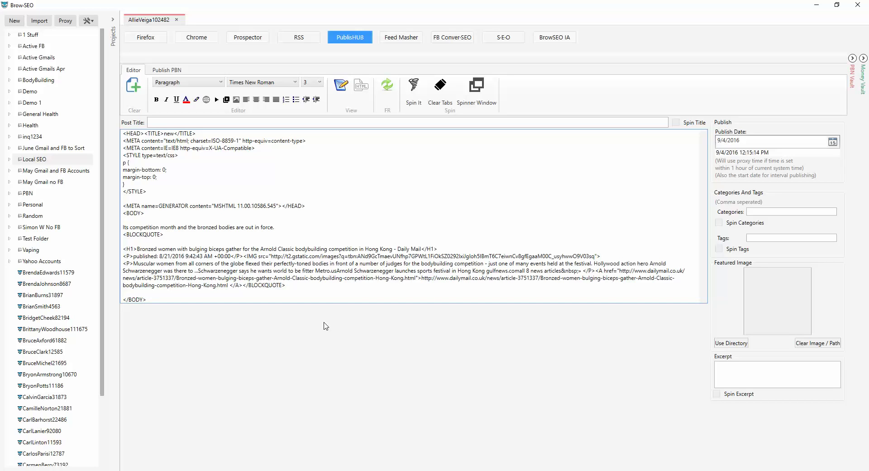
pyautogui.write('Ye pretty aweseome let me kow hat you thin')
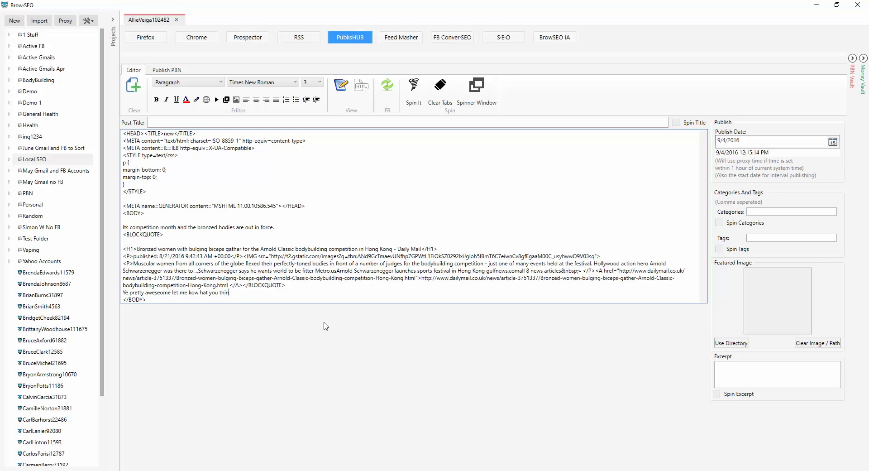
pyautogui.write('k in the coments.')
pyautogui.click(342, 90)
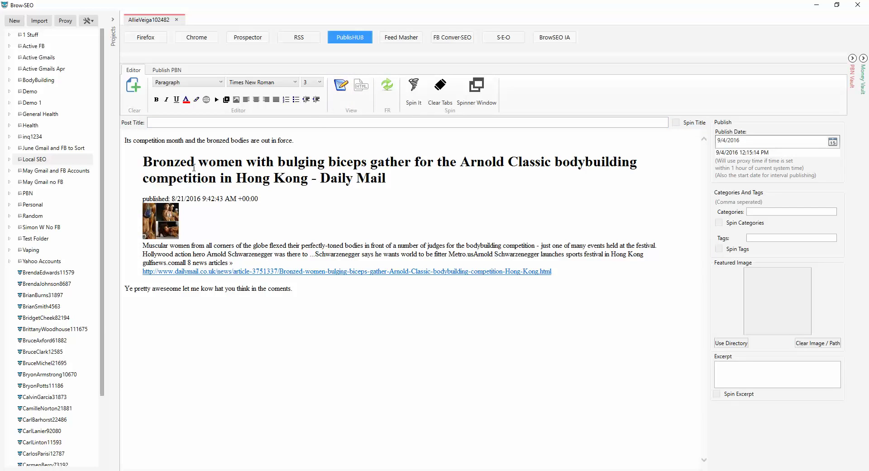
# - Set the post title to "Arnold is at it again with those bulging biceps"
pyautogui.click(336, 122)
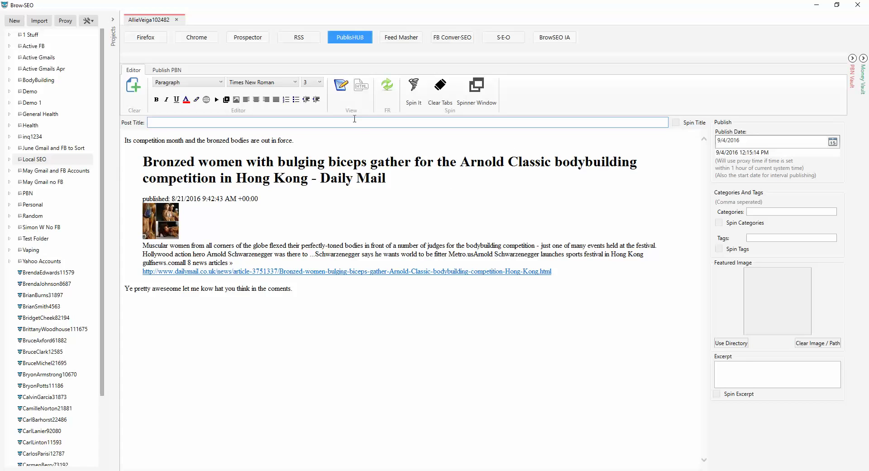
pyautogui.write('rnold s At')
pyautogui.write(' t')
pyautogui.write('i')
pyautogui.press('BackSpace')
pyautogui.press('BackSpace')
pyautogui.press('BackSpace')
pyautogui.press('BackSpace')
pyautogui.press('BackSpace')
pyautogui.press('BackSpace')
pyautogui.press('BackSpace')
pyautogui.press('BackSpace')
pyautogui.write('is at it again with those bulginb')
pyautogui.write('iceps')
pyautogui.press('BackSpace')
pyautogui.press('BackSpace')
pyautogui.press('BackSpace')
pyautogui.press('BackSpace')
pyautogui.press('BackSpace')
pyautogui.write('biceps')
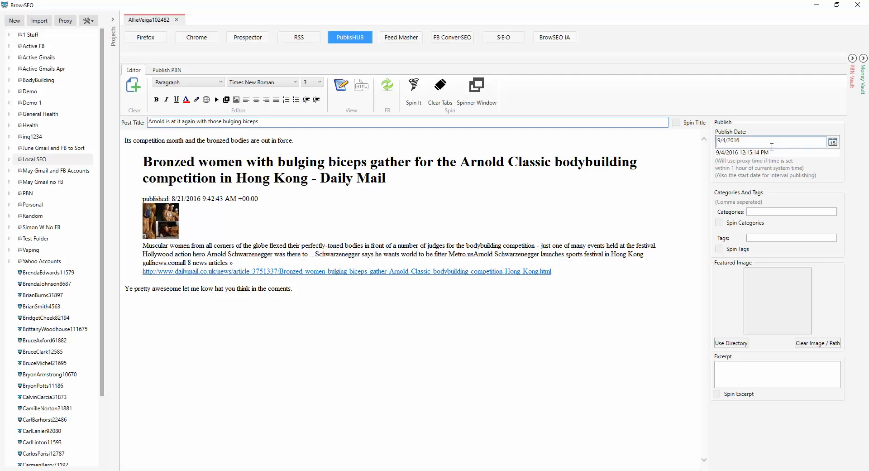
# - Set the publish date to 9/3/2016 and enter Bodybuilding as the post's category
pyautogui.click(832, 141)
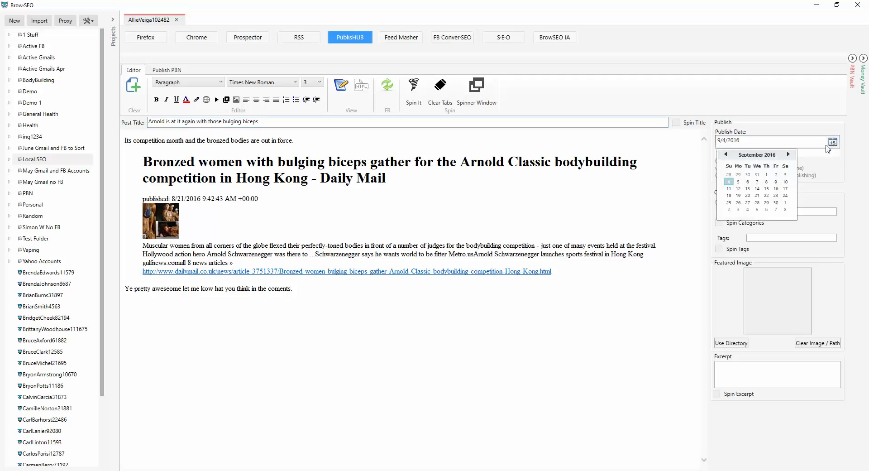
pyautogui.click(785, 175)
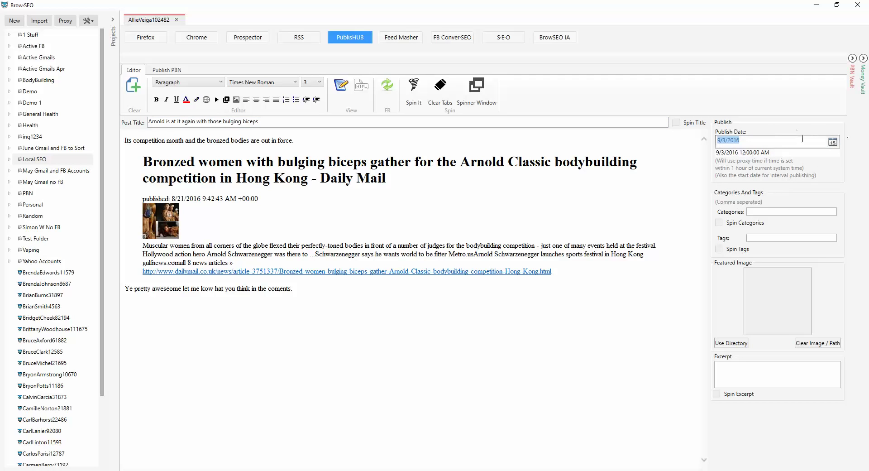
pyautogui.click(776, 210)
pyautogui.write('Bpdybilding')
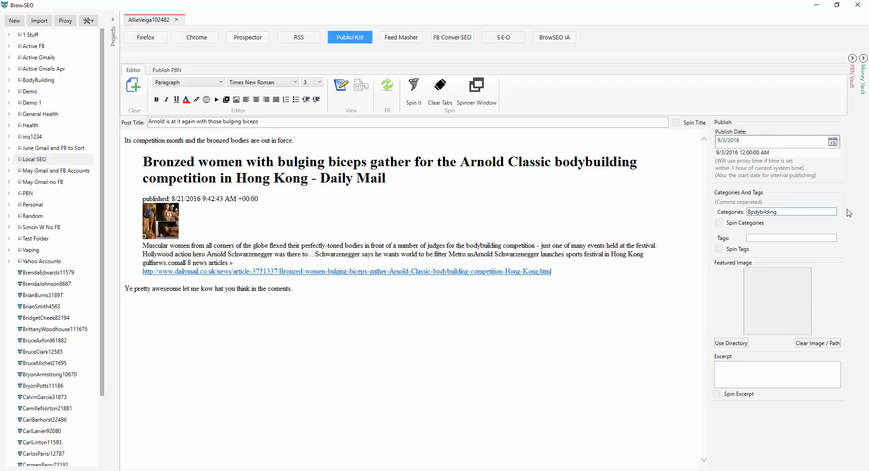
pyautogui.click(752, 212)
pyautogui.press('BackSpace')
pyautogui.write('o')
pyautogui.click(764, 212)
pyautogui.write('u')
# - Enter the tags "bodybuilding, muscle, biceps, arnold" for the post
pyautogui.click(767, 238)
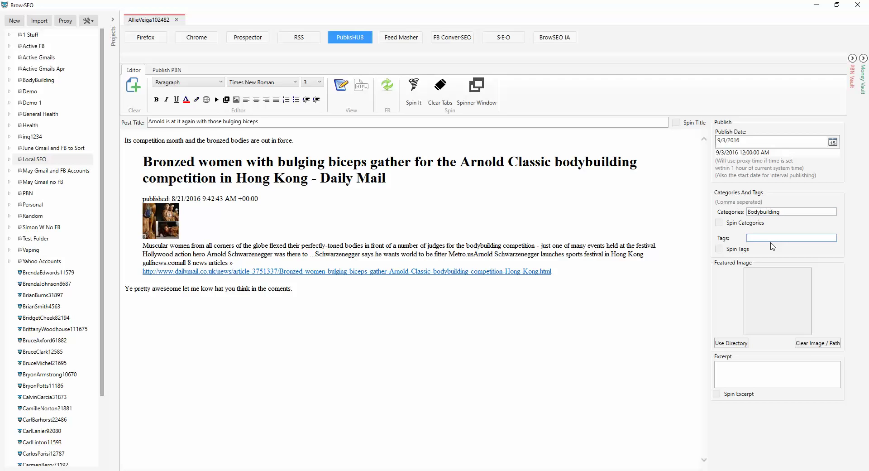
pyautogui.write('bodybuilding, muscle, bicpee')
pyautogui.press('BackSpace')
pyautogui.write('ep')
pyautogui.write('ld')
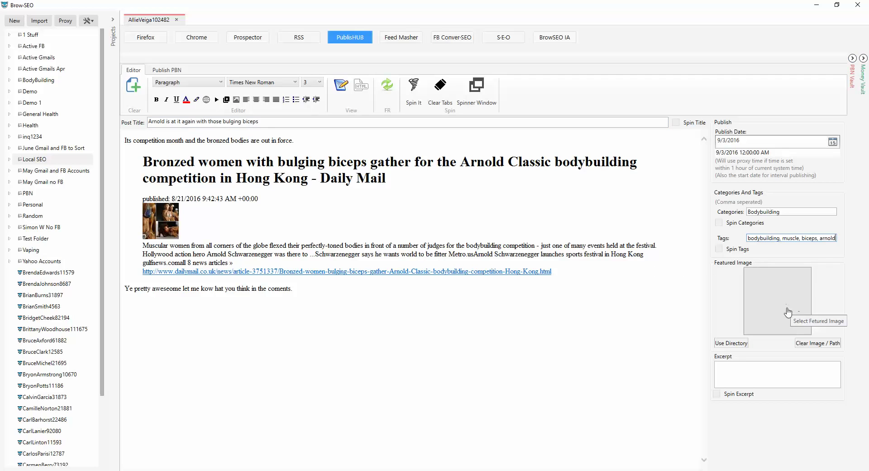
# - Set the featured image to "bodybuilder chick on top with leg raise.png" from Documents > Money sites > muscle > Bodybuilding motivations
pyautogui.click(788, 293)
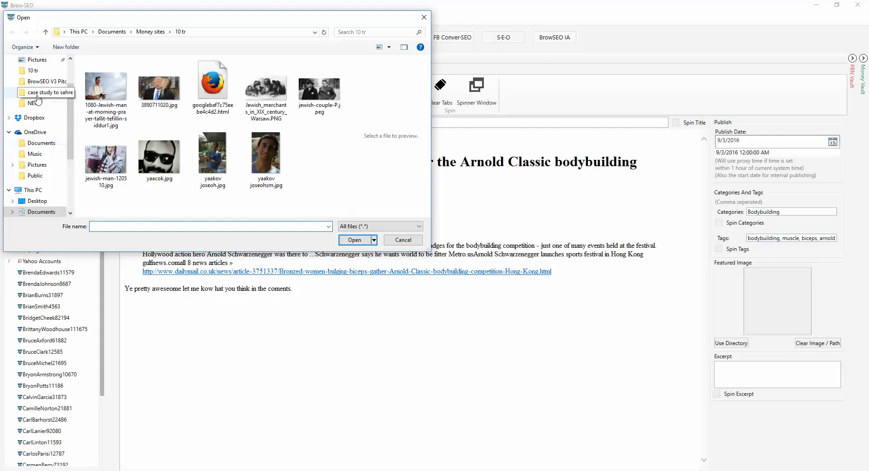
pyautogui.scroll(2, 38, 88)
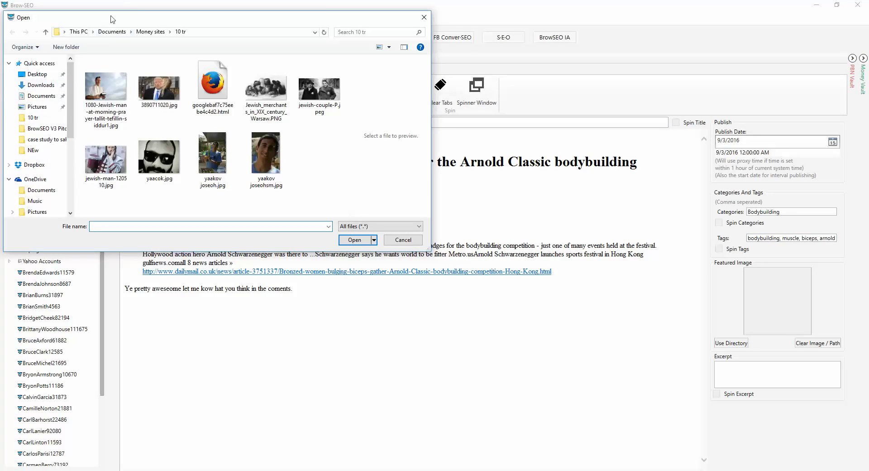
pyautogui.click(110, 32)
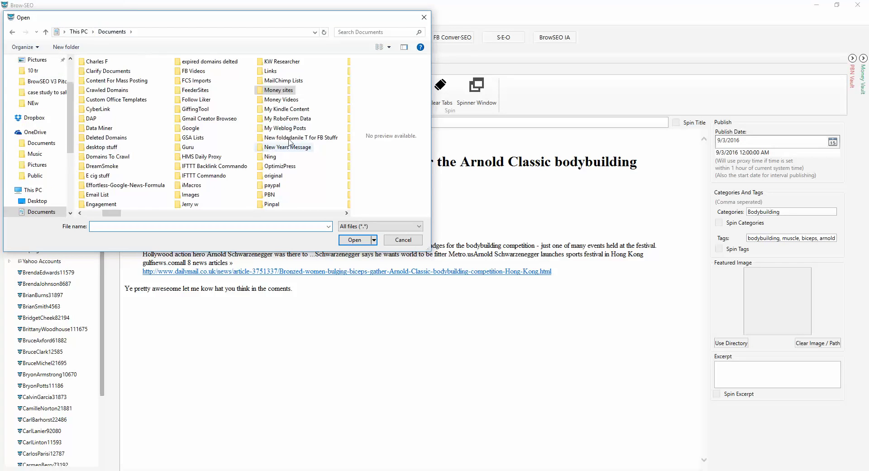
pyautogui.doubleClick(278, 90)
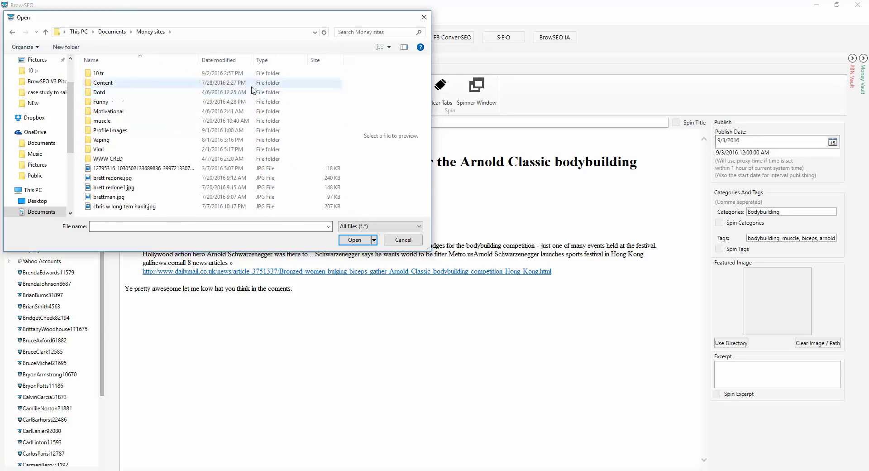
pyautogui.doubleClick(129, 120)
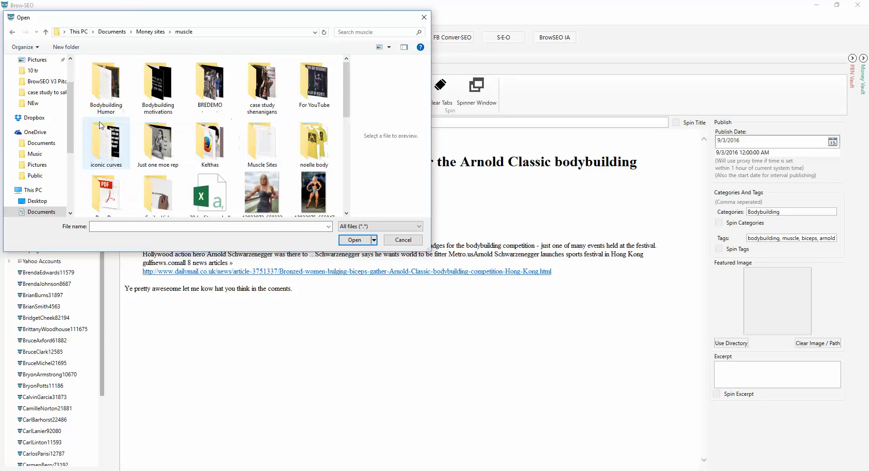
pyautogui.doubleClick(155, 79)
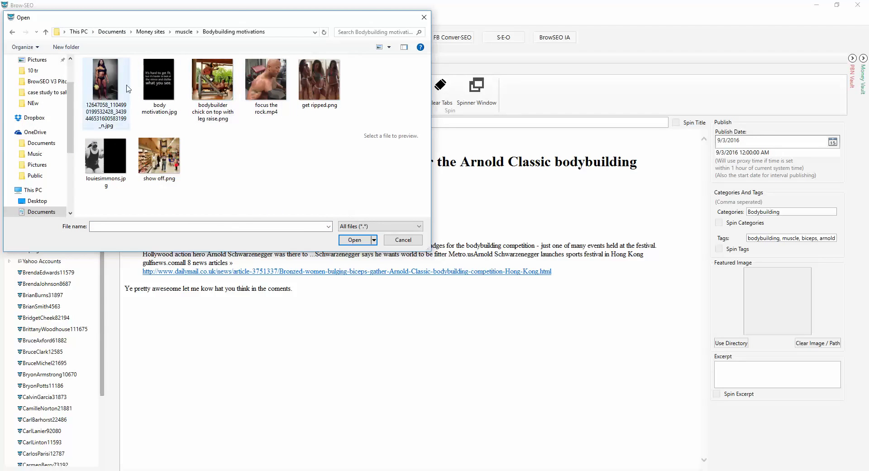
pyautogui.click(256, 70)
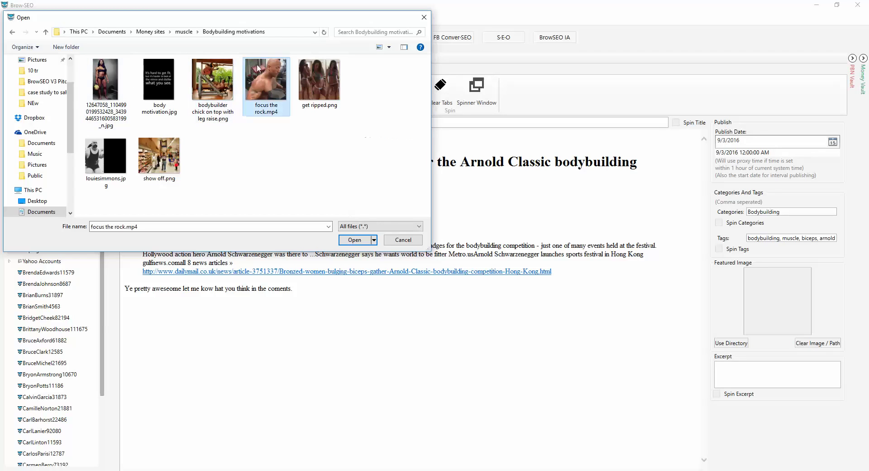
pyautogui.click(213, 80)
pyautogui.click(347, 240)
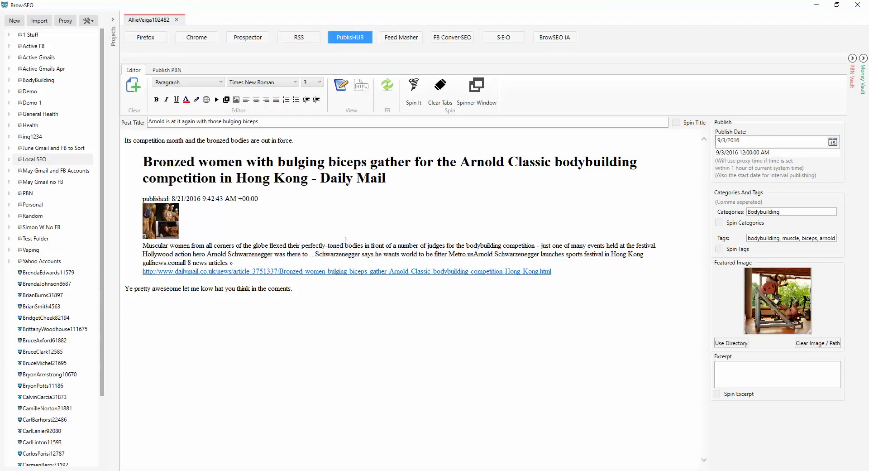
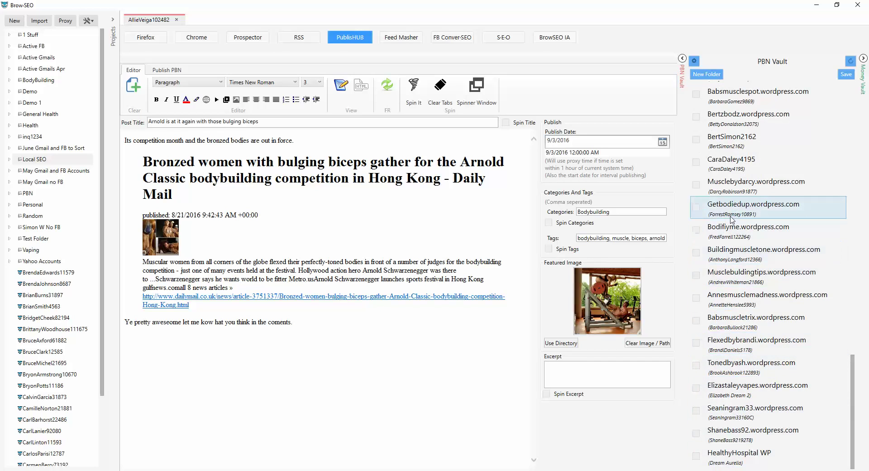
# - Choose Bodiedbodies.wordpress.com in the PBN Vault as the publishing target and enter "Pump it up" as the post's excerpt
pyautogui.scroll(2, 731, 220)
pyautogui.scroll(2, 732, 219)
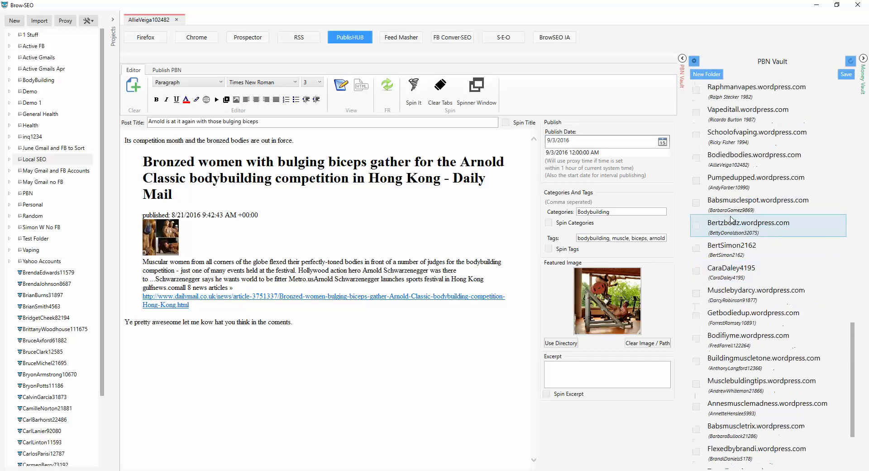
pyautogui.click(735, 163)
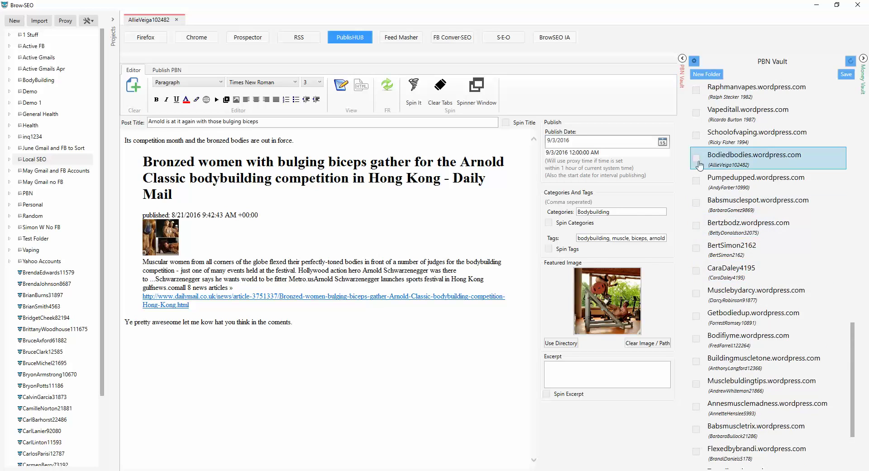
pyautogui.click(620, 375)
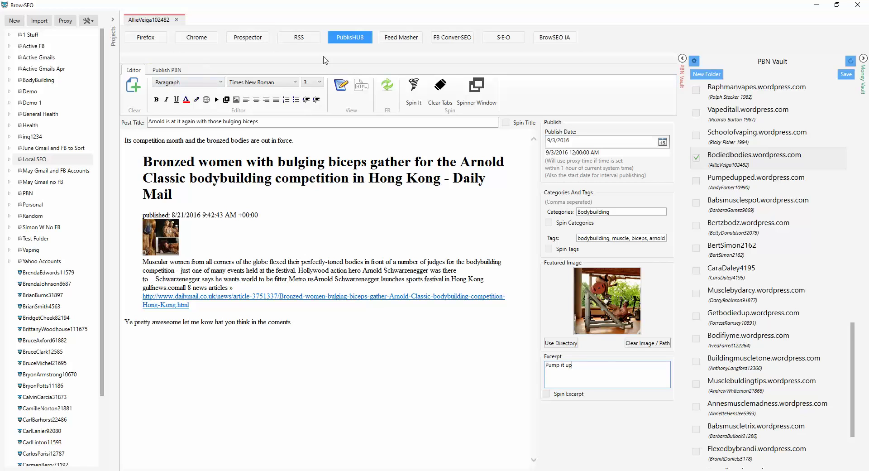
# - Publish the post to the selected PBN site and dismiss the result message
pyautogui.click(151, 70)
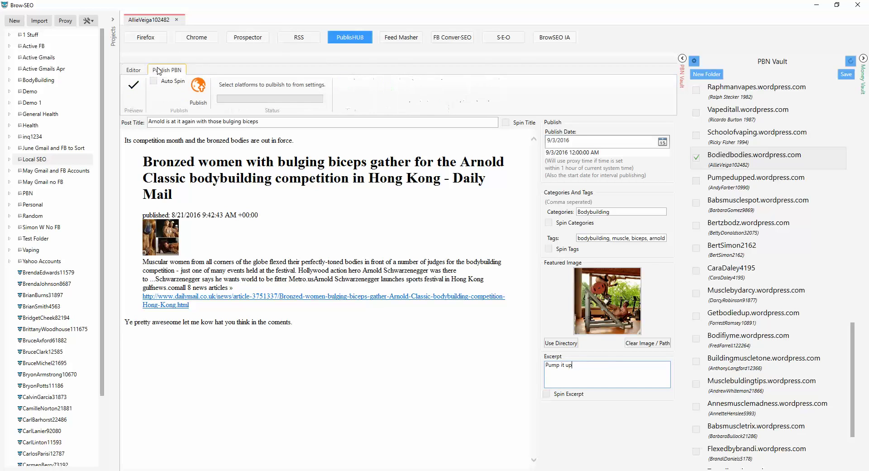
pyautogui.click(196, 87)
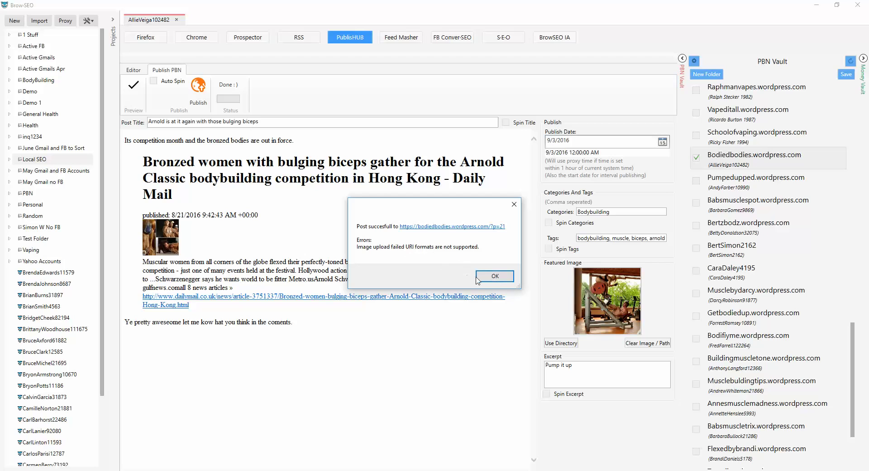
pyautogui.click(505, 277)
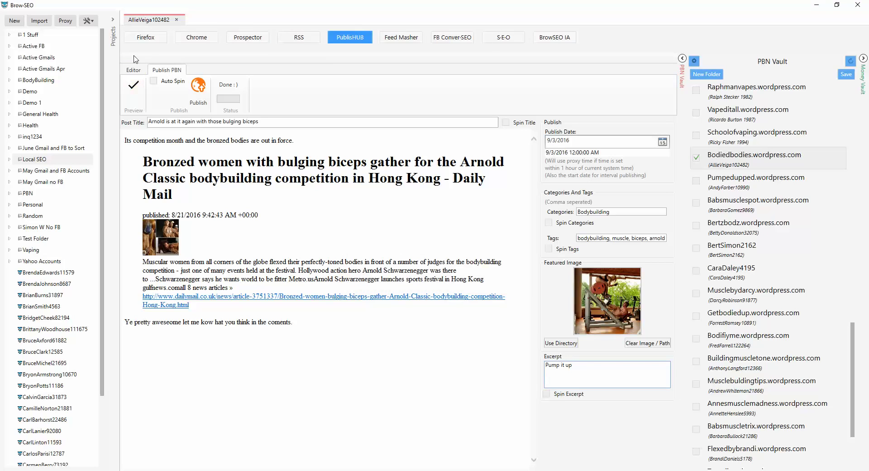
# - Open bodiedbodies.wordpress.com in the built-in Firefox browser
pyautogui.click(149, 39)
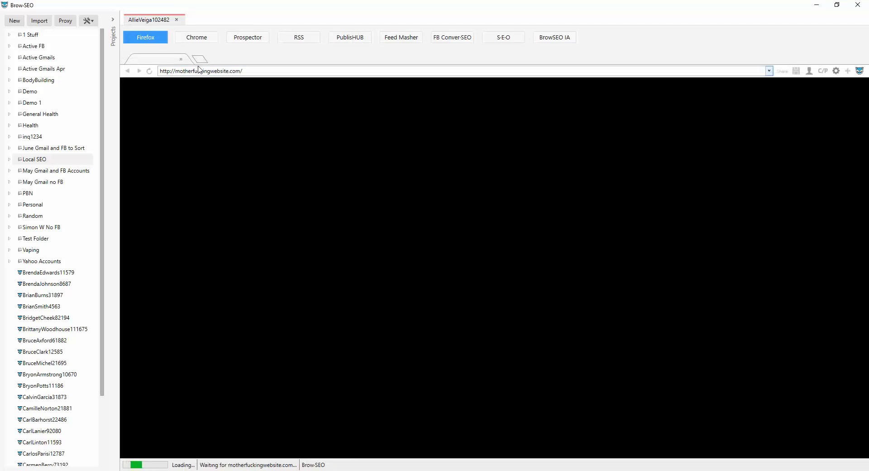
pyautogui.click(201, 72)
pyautogui.write('bodied')
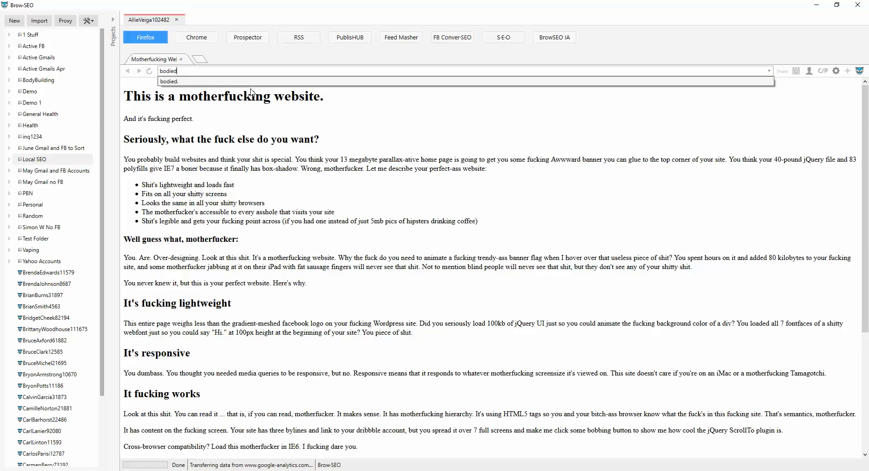
pyautogui.write('ies.wordpress.com')
pyautogui.press('Return')
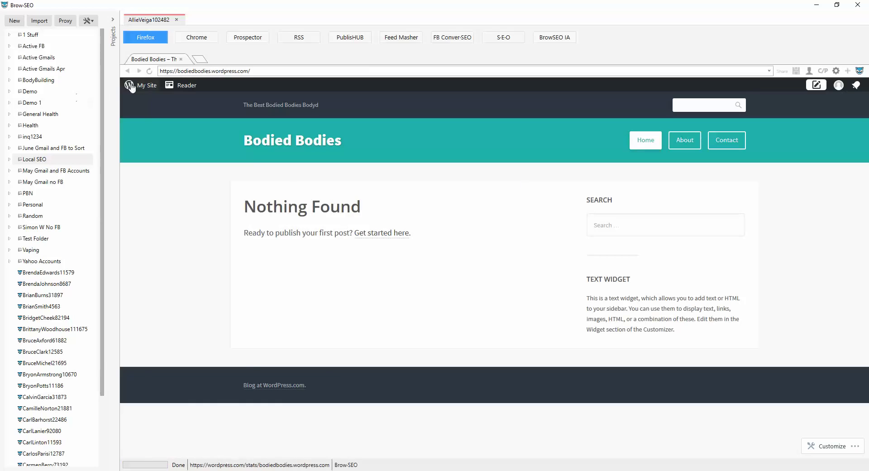
# - Show the scheduled blog posts of the Bodied Bodies site in WordPress
pyautogui.click(131, 86)
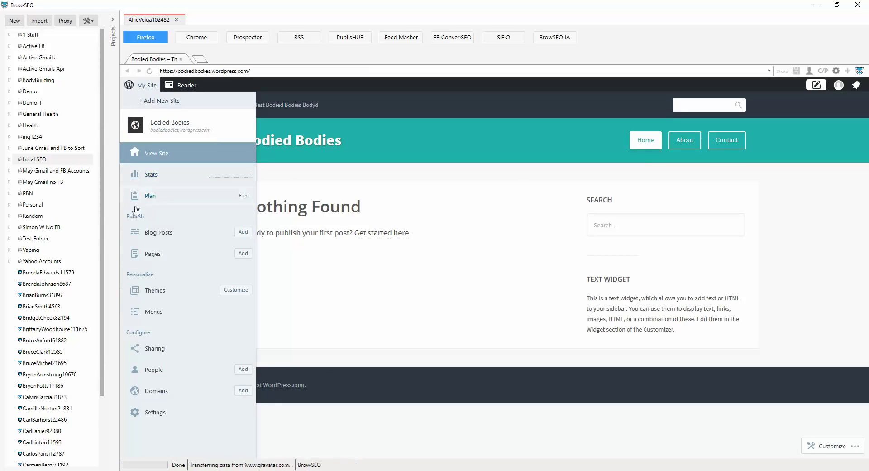
pyautogui.click(160, 235)
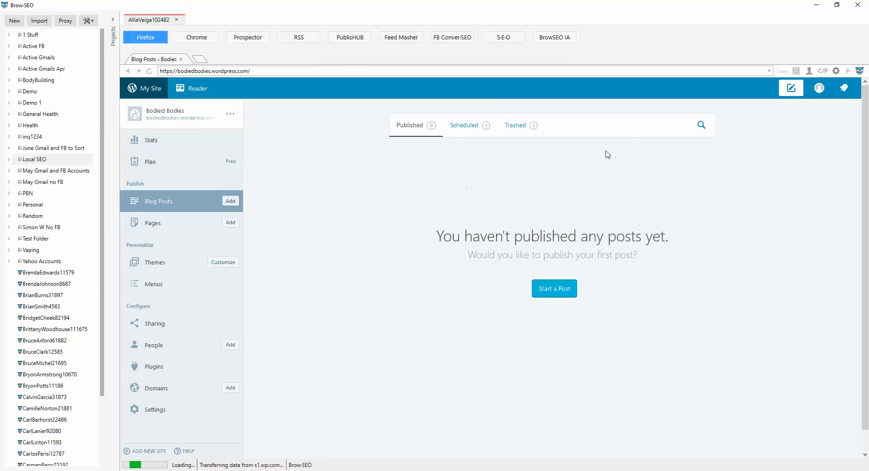
pyautogui.click(466, 128)
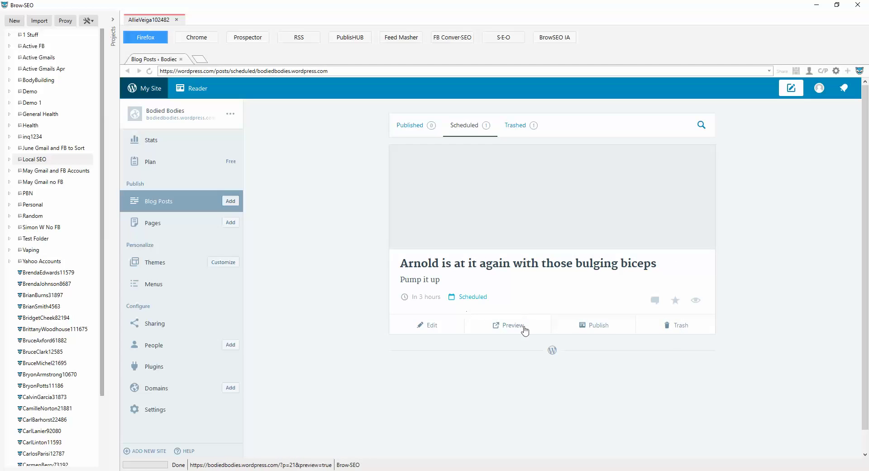
# - Preview the scheduled Arnold post and examine its featured image, title, commentary, quoted article, source link, category and tags
pyautogui.click(596, 325)
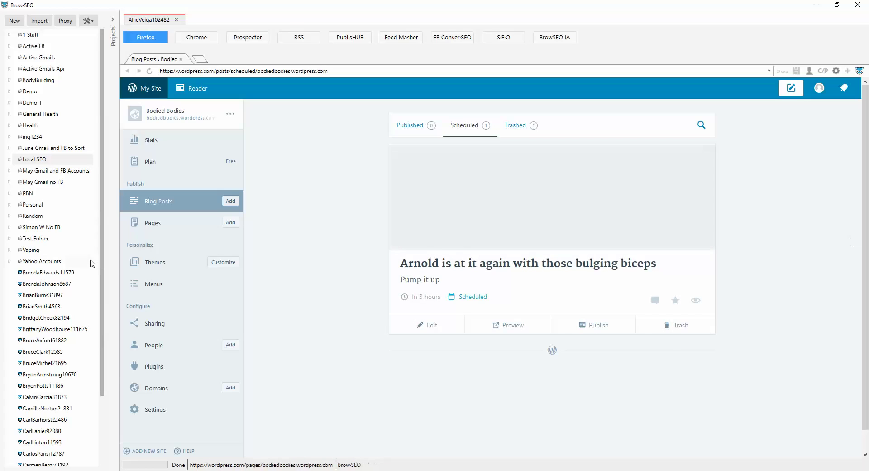
pyautogui.click(506, 326)
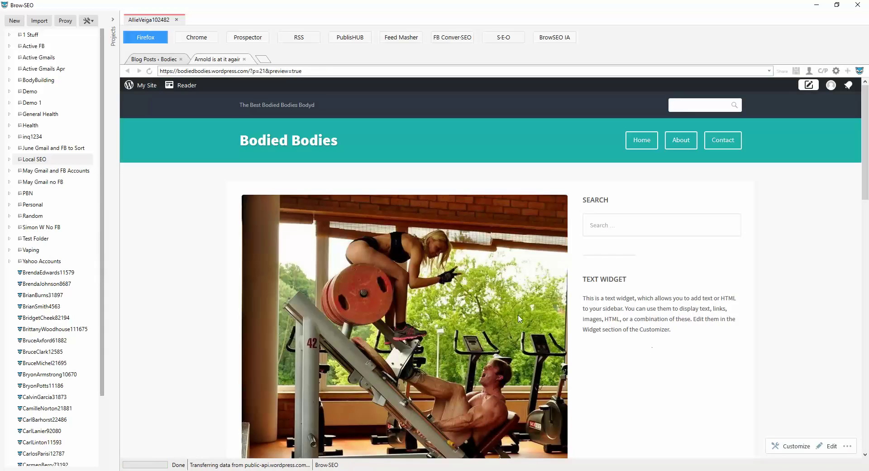
pyautogui.scroll(-2, 499, 321)
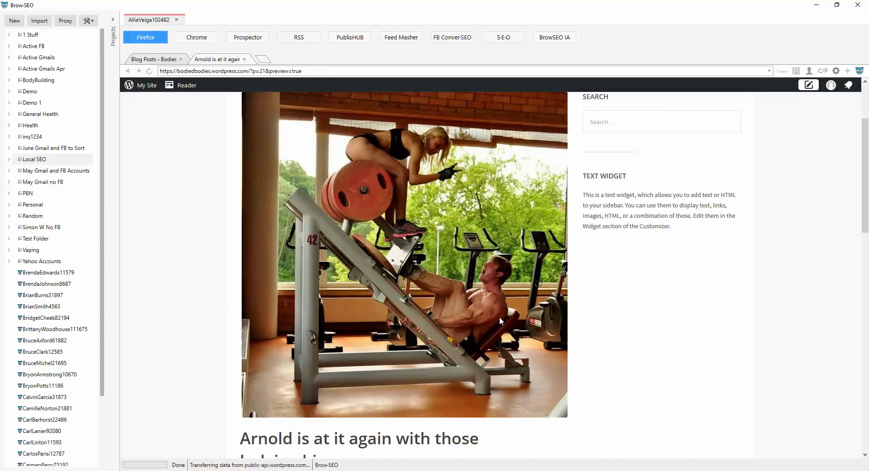
pyautogui.scroll(-2, 428, 226)
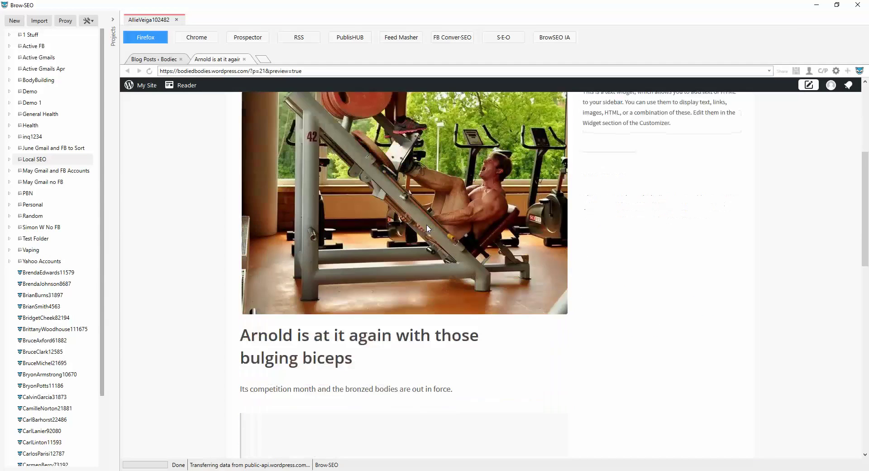
pyautogui.scroll(-1, 428, 228)
pyautogui.scroll(5, 428, 225)
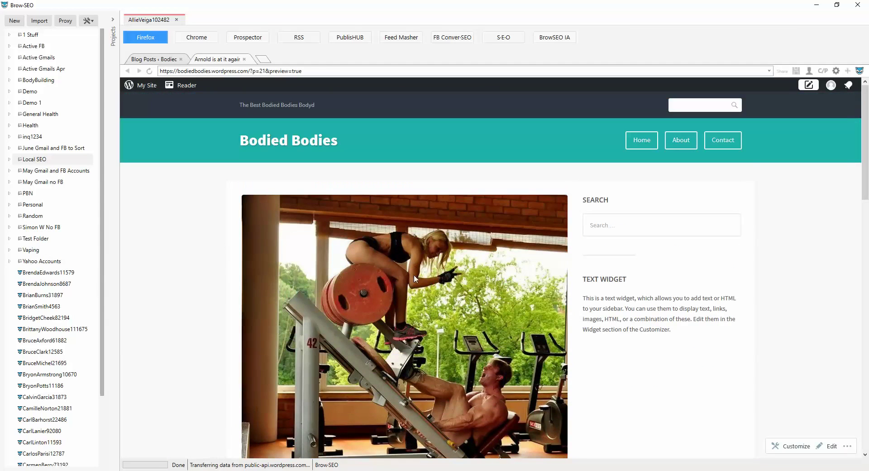
pyautogui.scroll(-4, 415, 275)
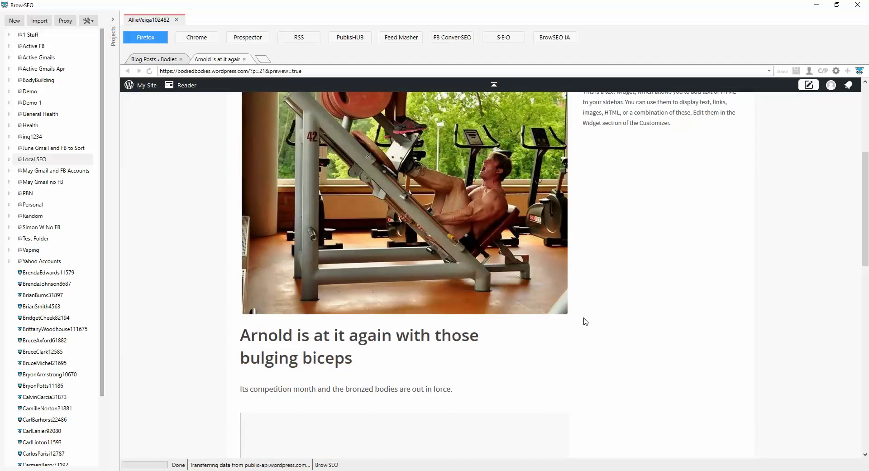
pyautogui.scroll(-1, 379, 374)
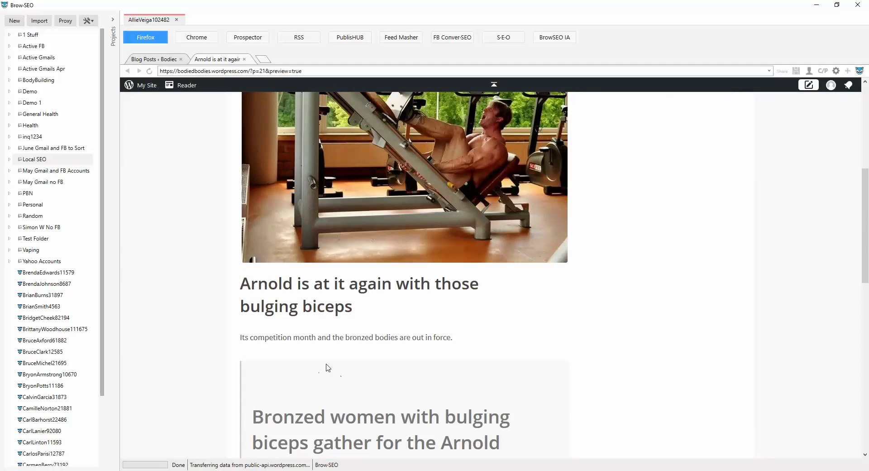
pyautogui.scroll(-5, 422, 326)
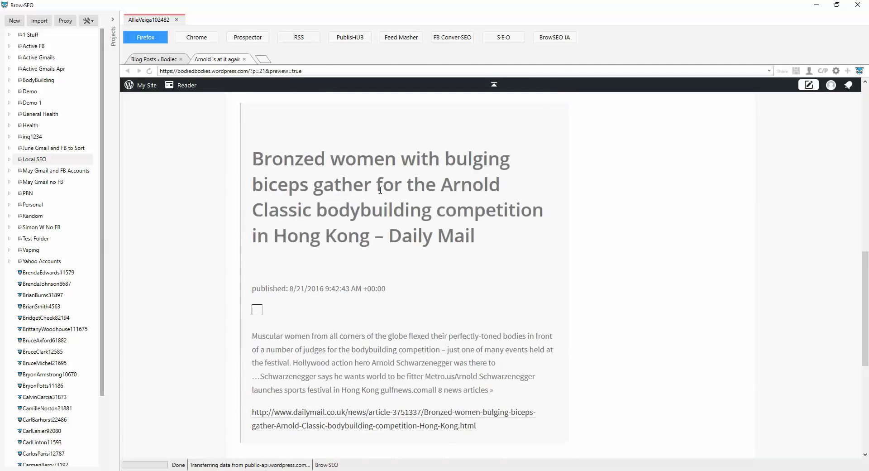
pyautogui.scroll(-2, 381, 190)
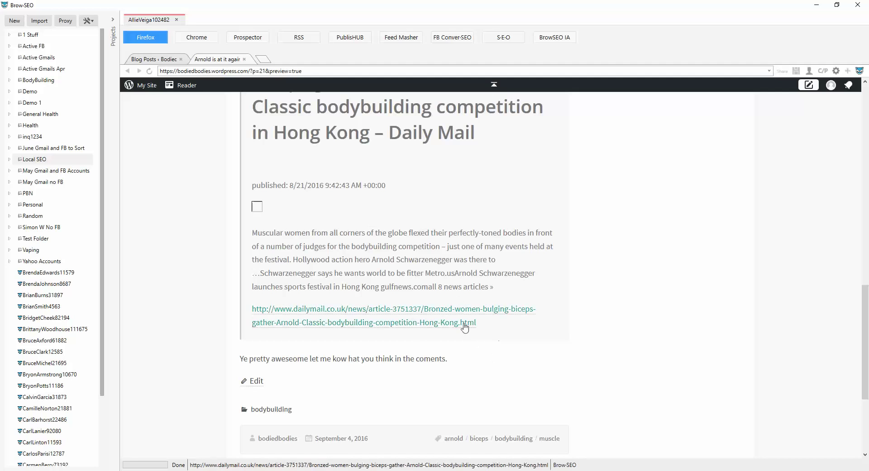
pyautogui.scroll(5, 466, 324)
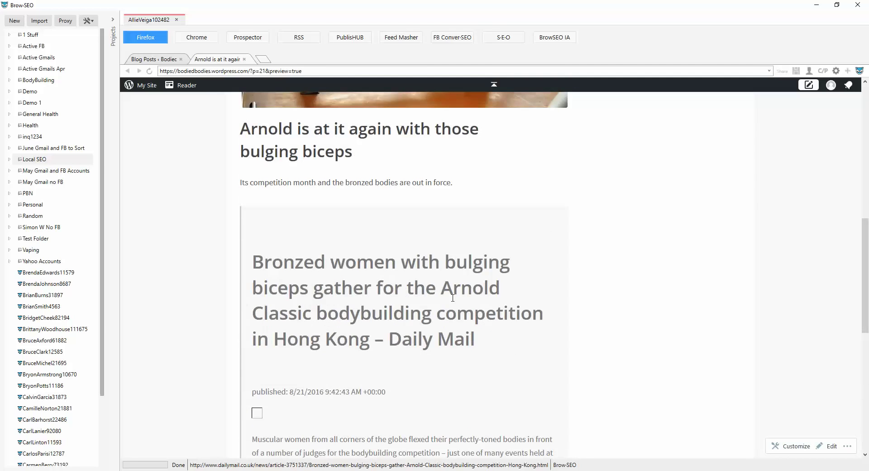